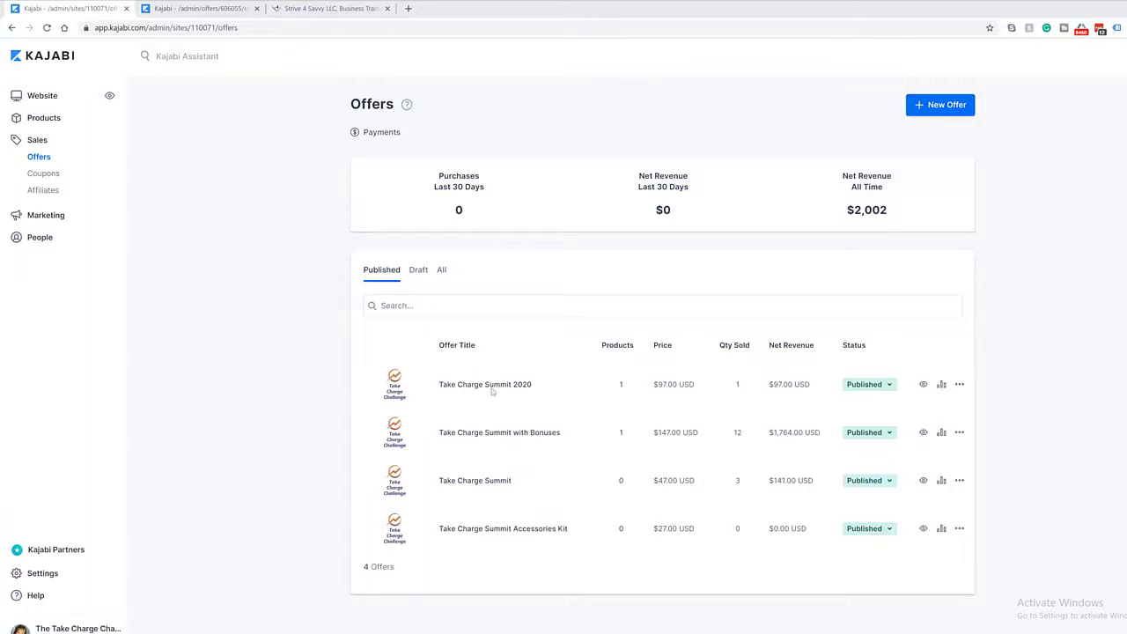
Open the $47.00 Take Charge Summit offer's checkout customizer
click(479, 480)
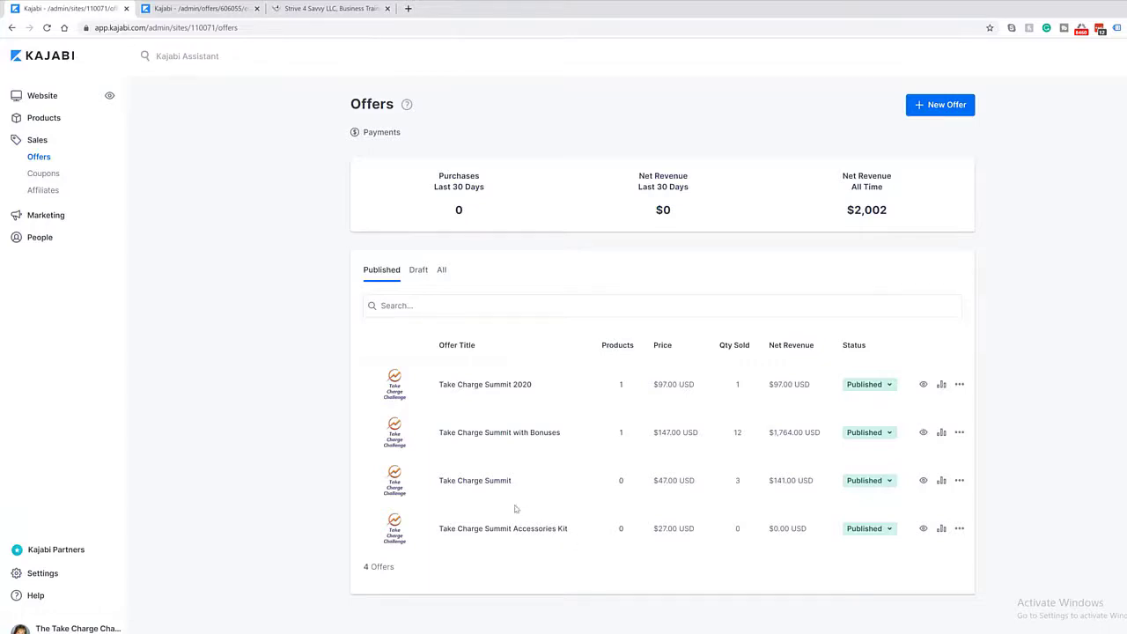
click(474, 483)
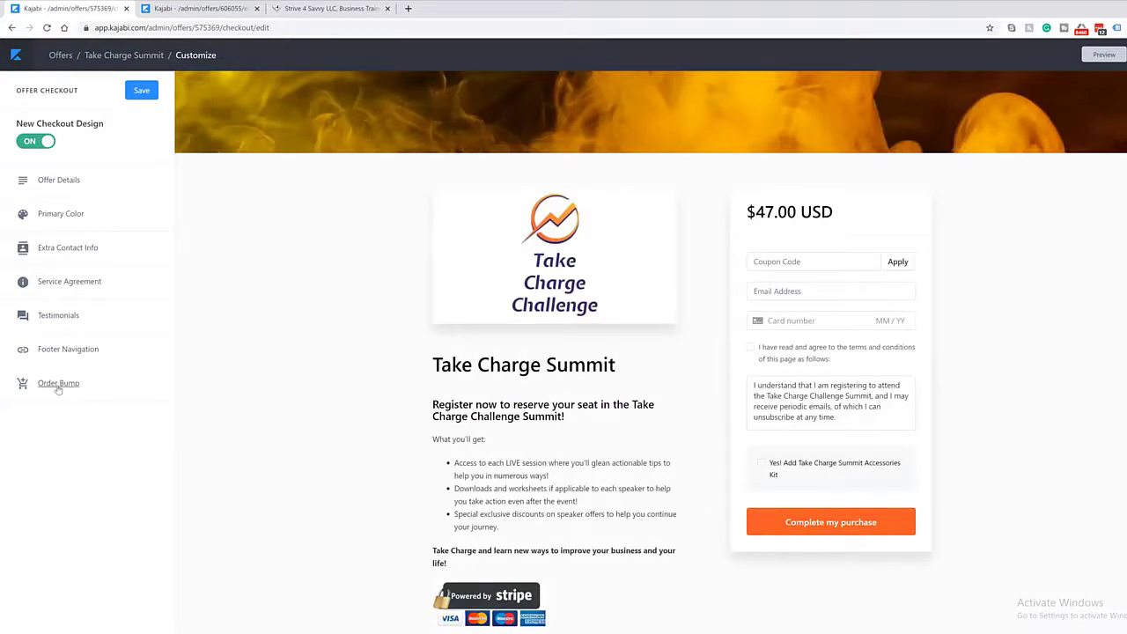
Make Take Charge Summit Accessories Kit the checkout's order bump offer, then head back to Offers
click(58, 384)
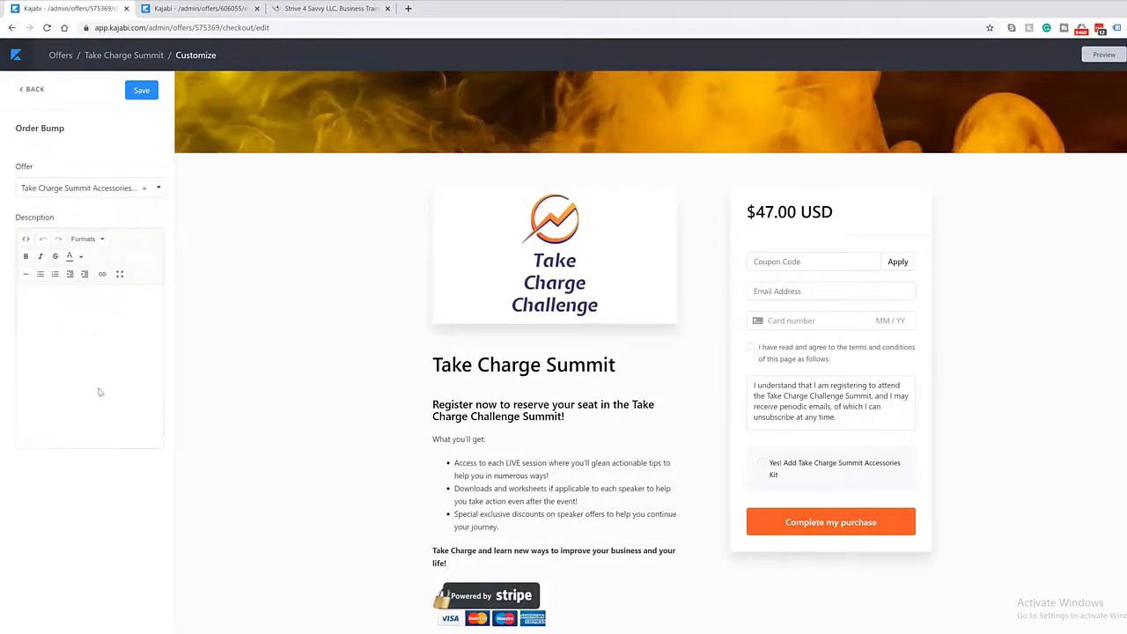
click(141, 189)
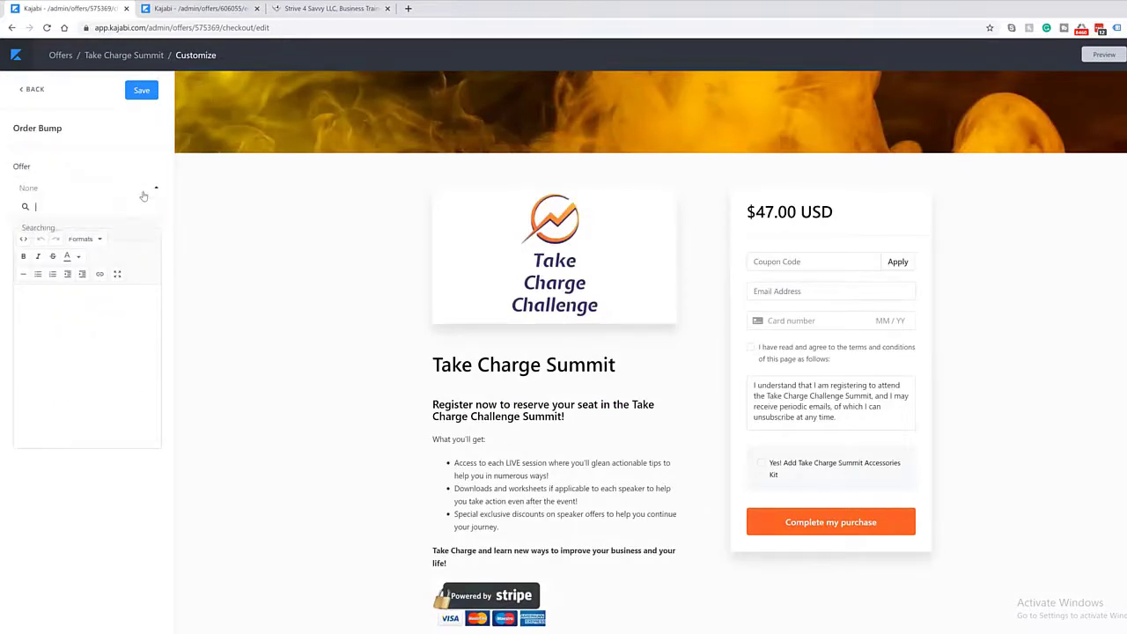
click(40, 188)
click(38, 190)
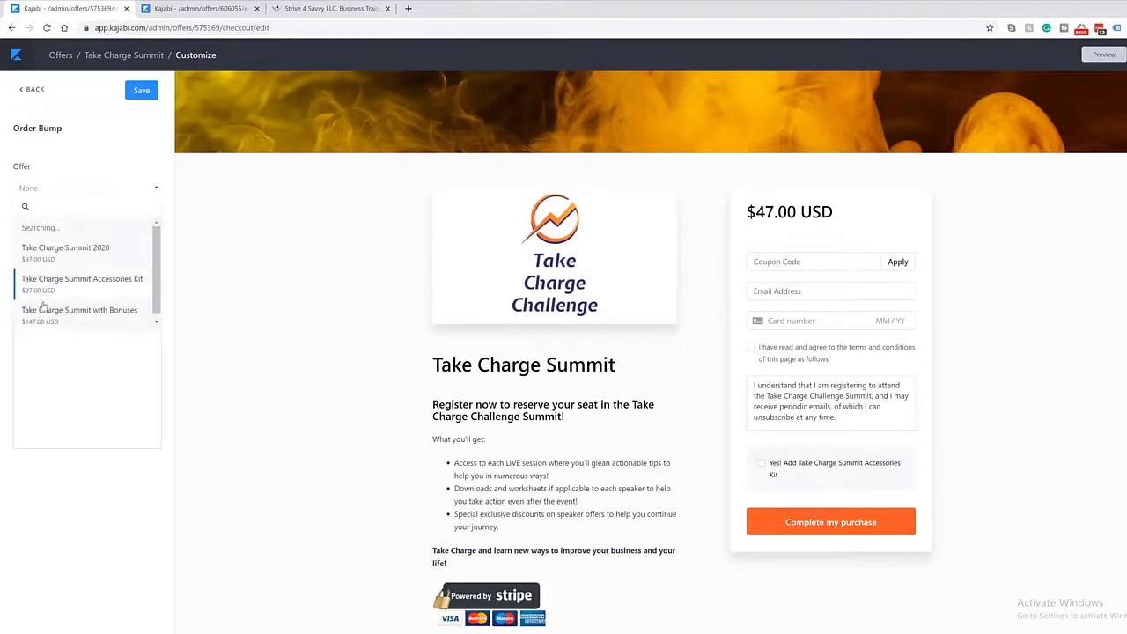
click(67, 263)
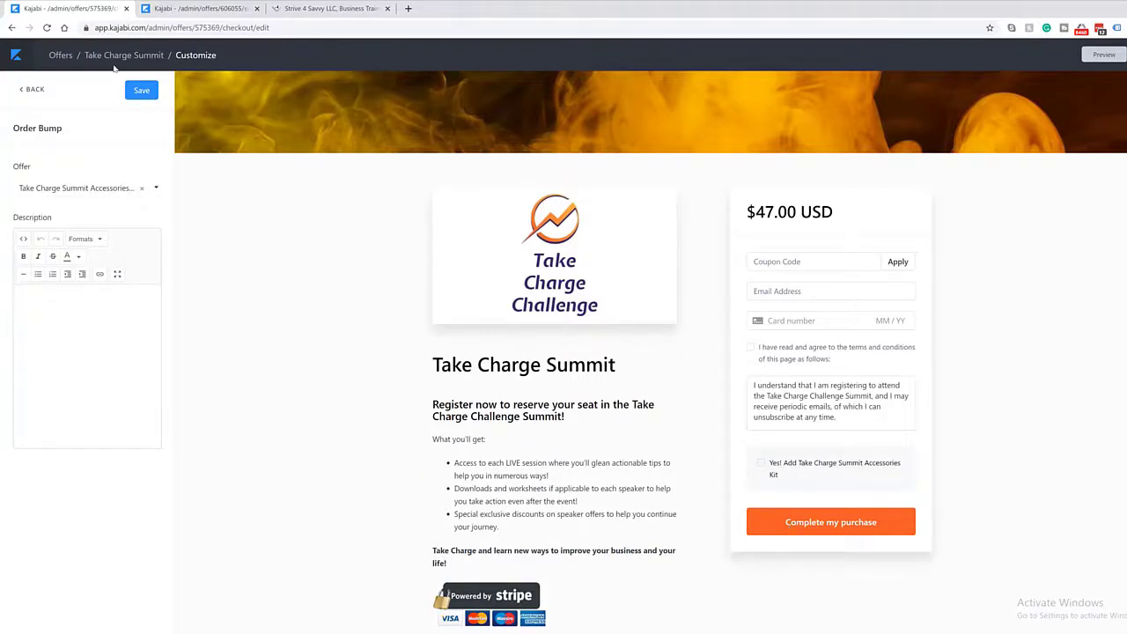
click(64, 58)
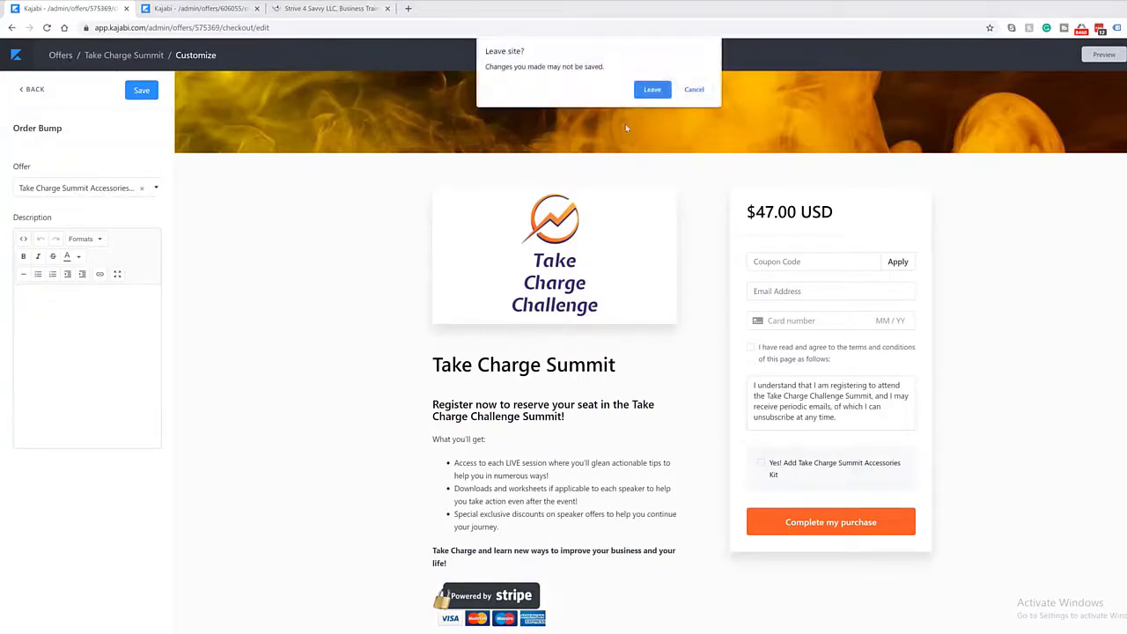
Leave the checkout unsaved and retitle the $27.00 offer 'the Take Charge Summit Accessories Kit'
click(650, 89)
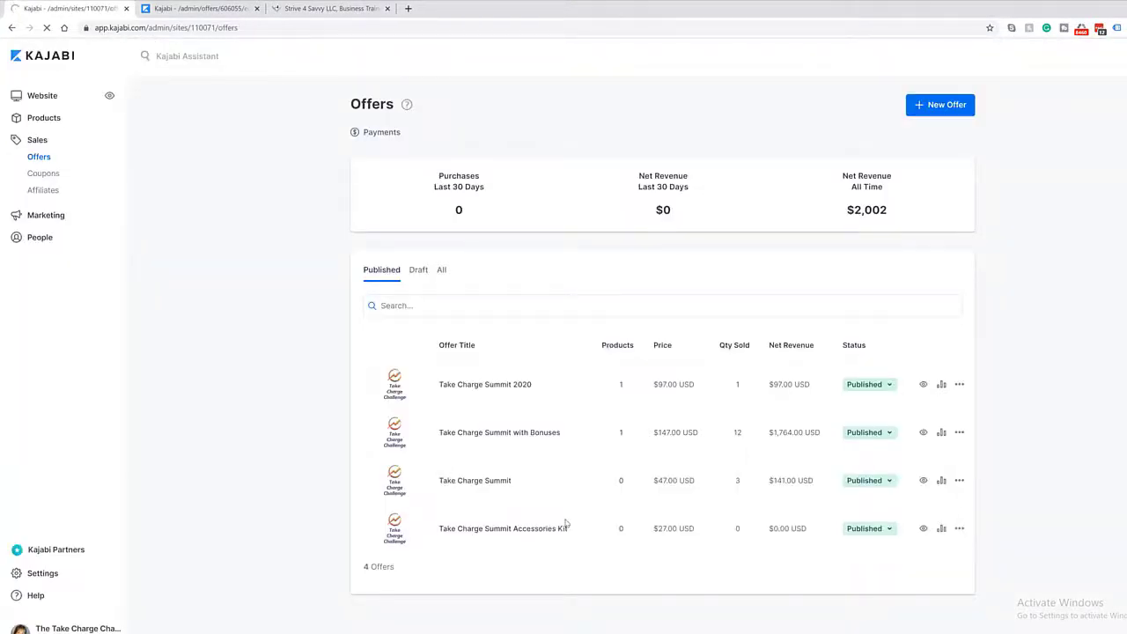
click(566, 526)
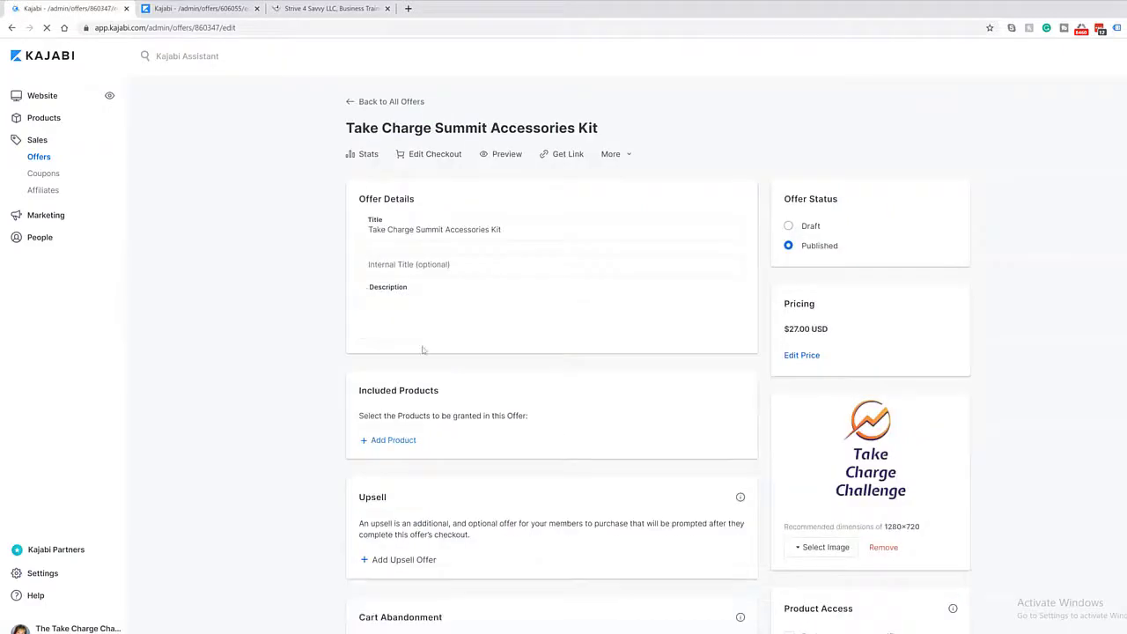
click(366, 229)
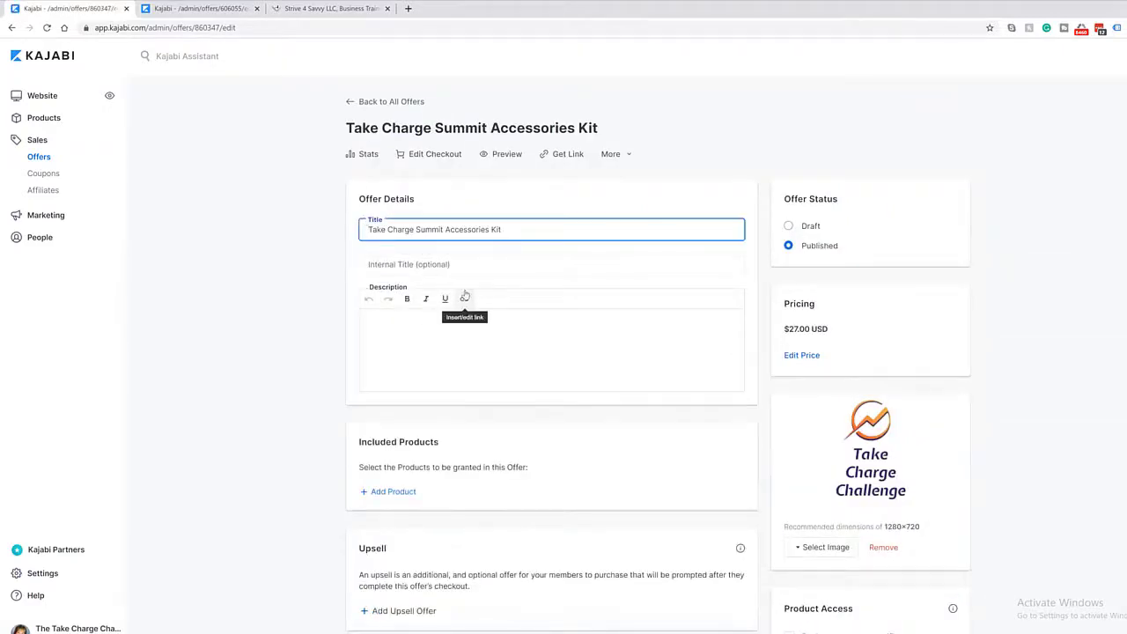
text(the)
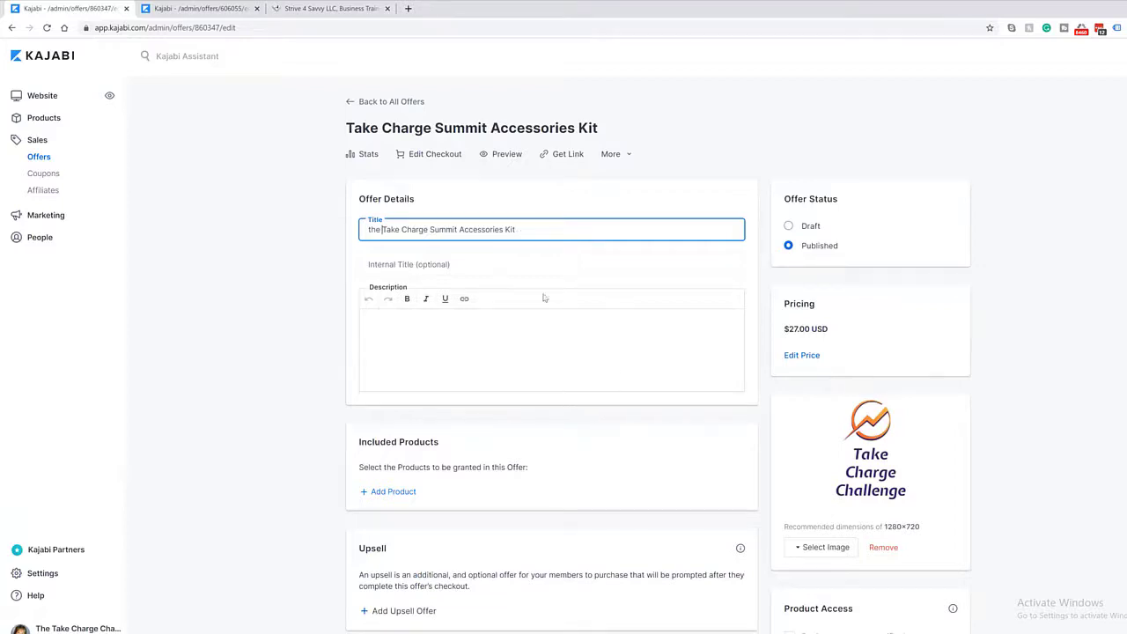
key(Return)
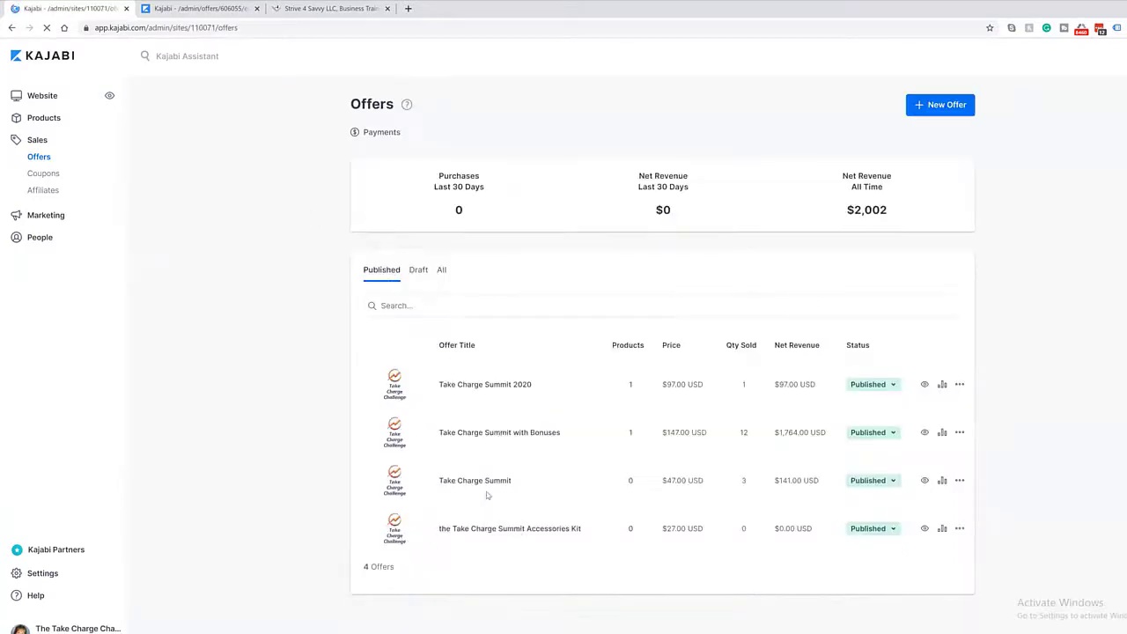
Reopen the Take Charge Summit checkout's order bump settings and start editing its Description
click(664, 467)
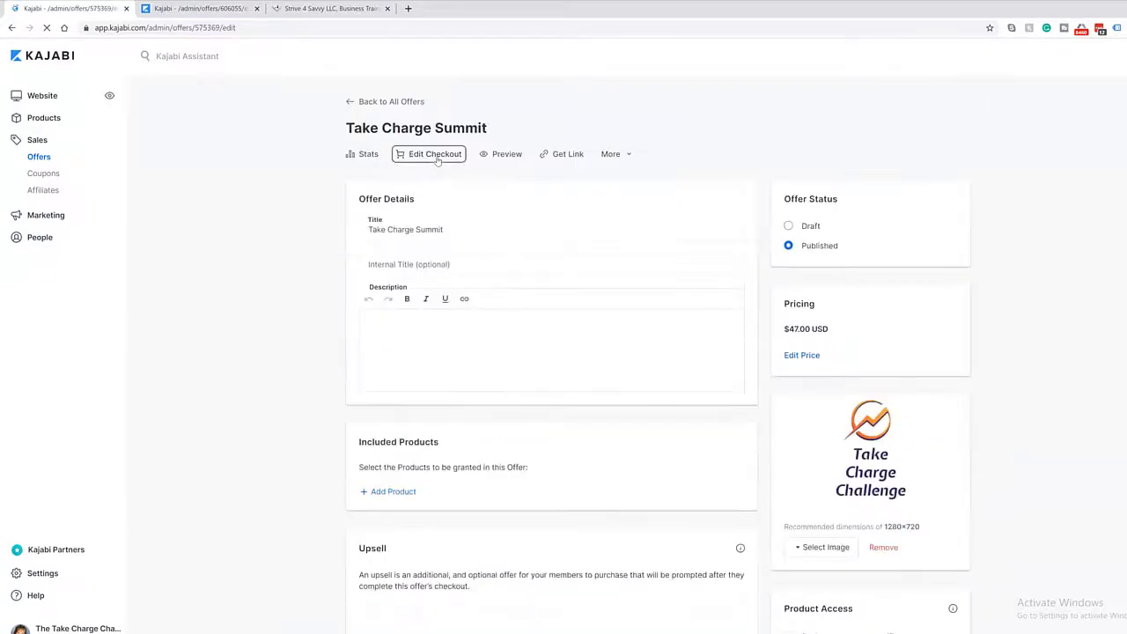
click(436, 155)
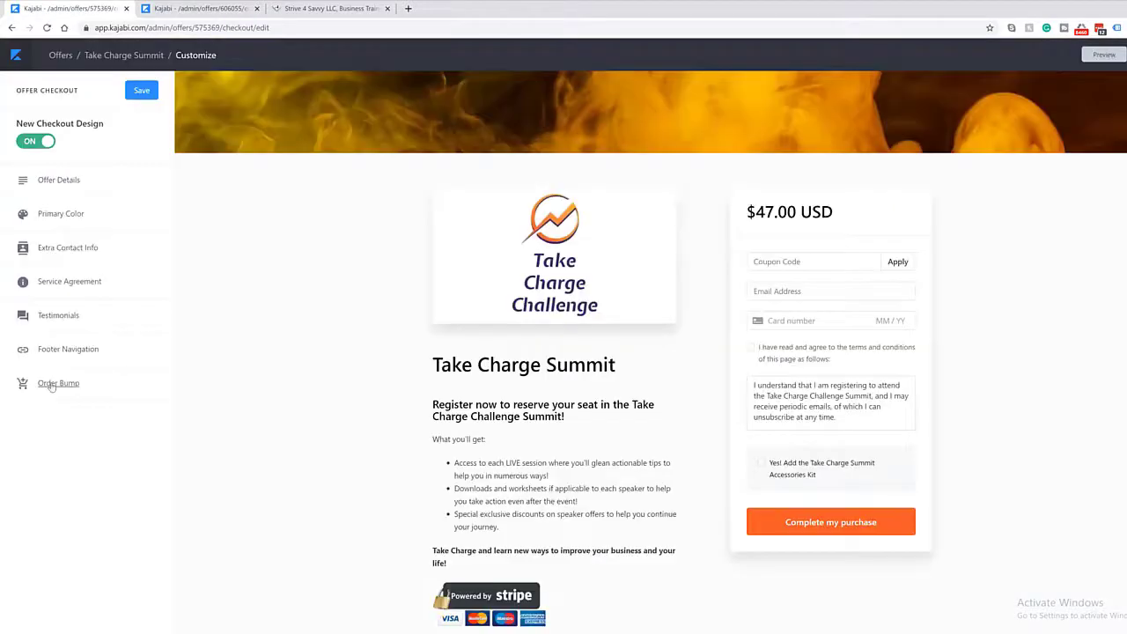
click(46, 455)
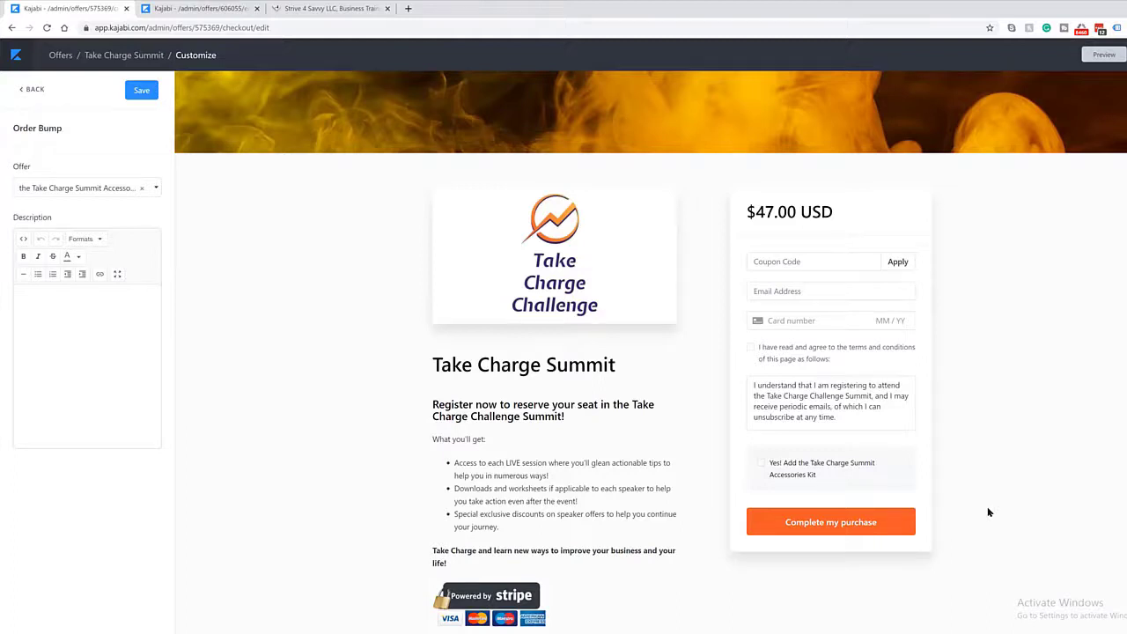
click(36, 298)
click(106, 293)
On the webinar offer's tab, scroll down to review its Coaching Session upsell
click(192, 8)
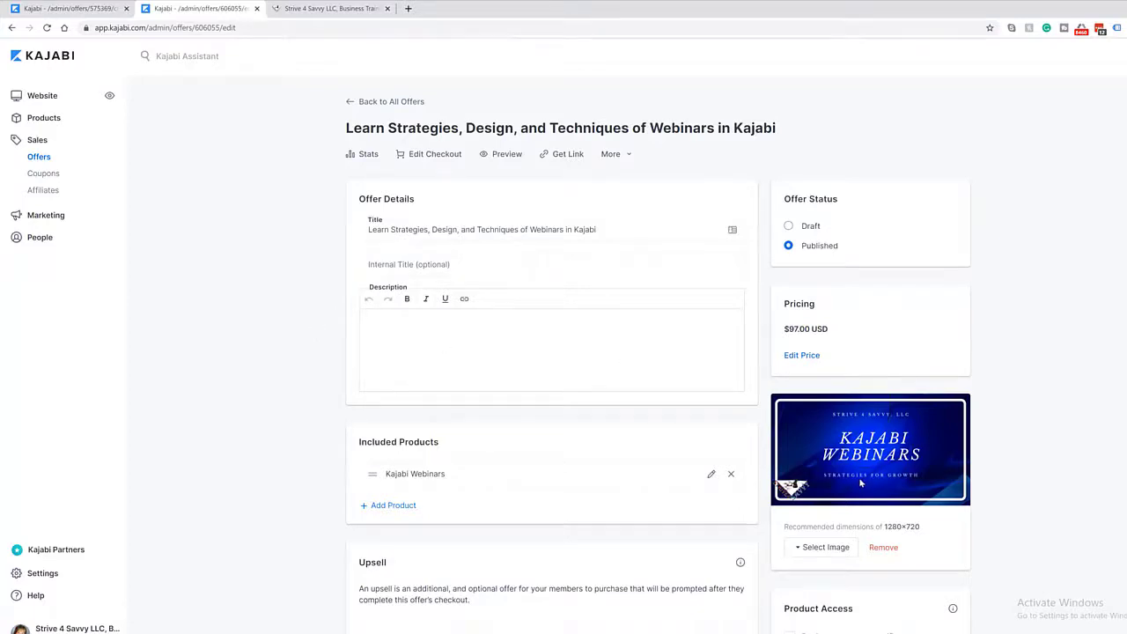
scroll(860, 482, down, 1)
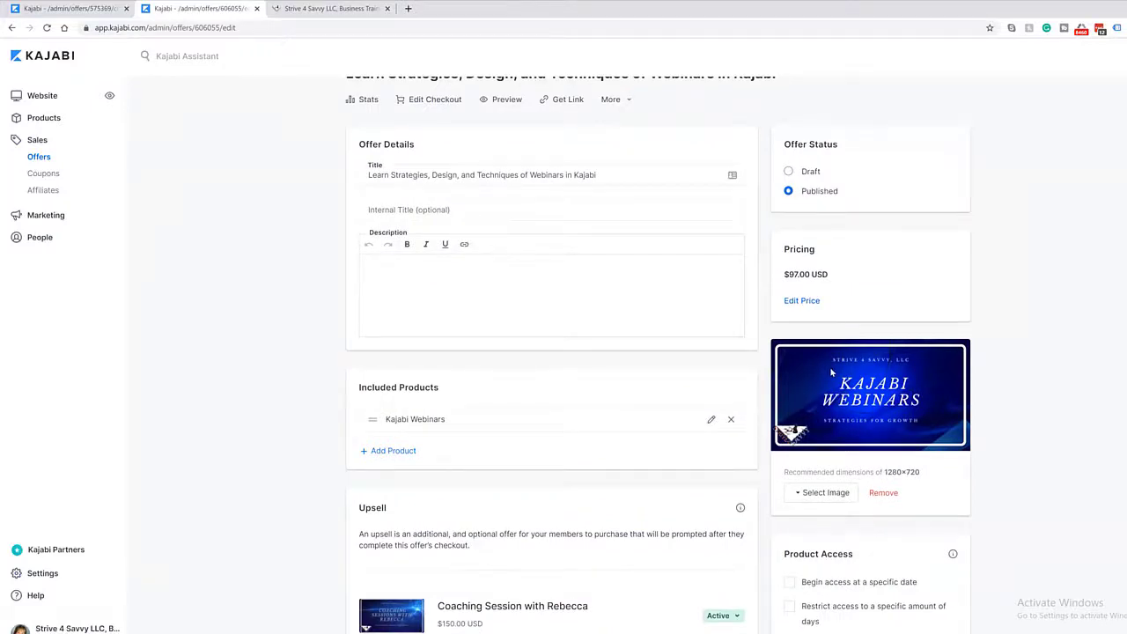
scroll(832, 371, down, 3)
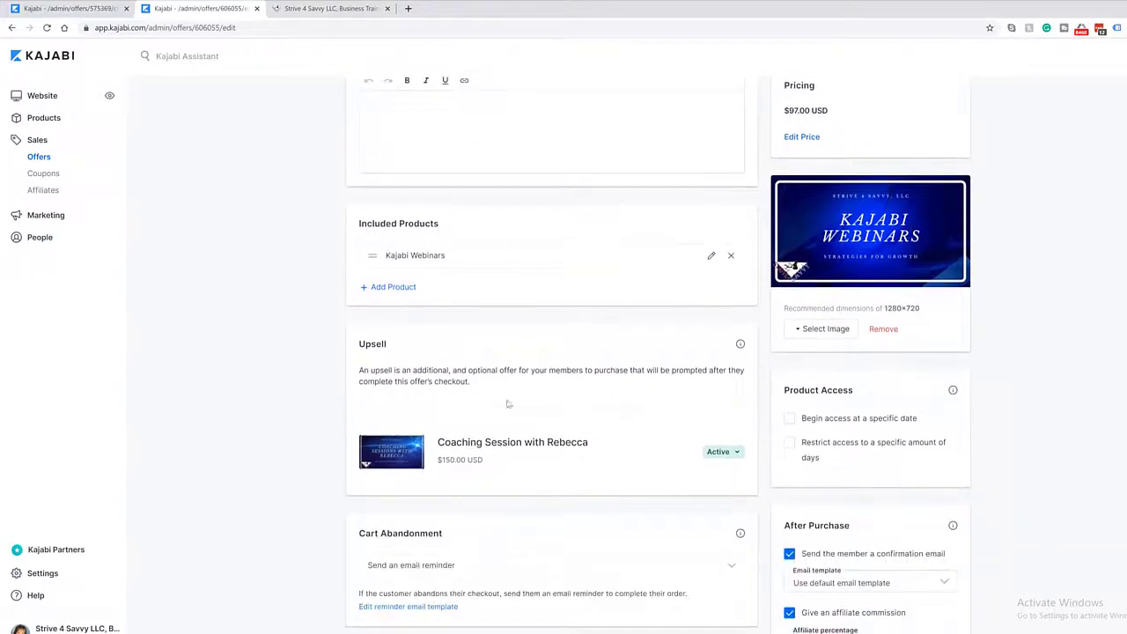
scroll(483, 437, down, 1)
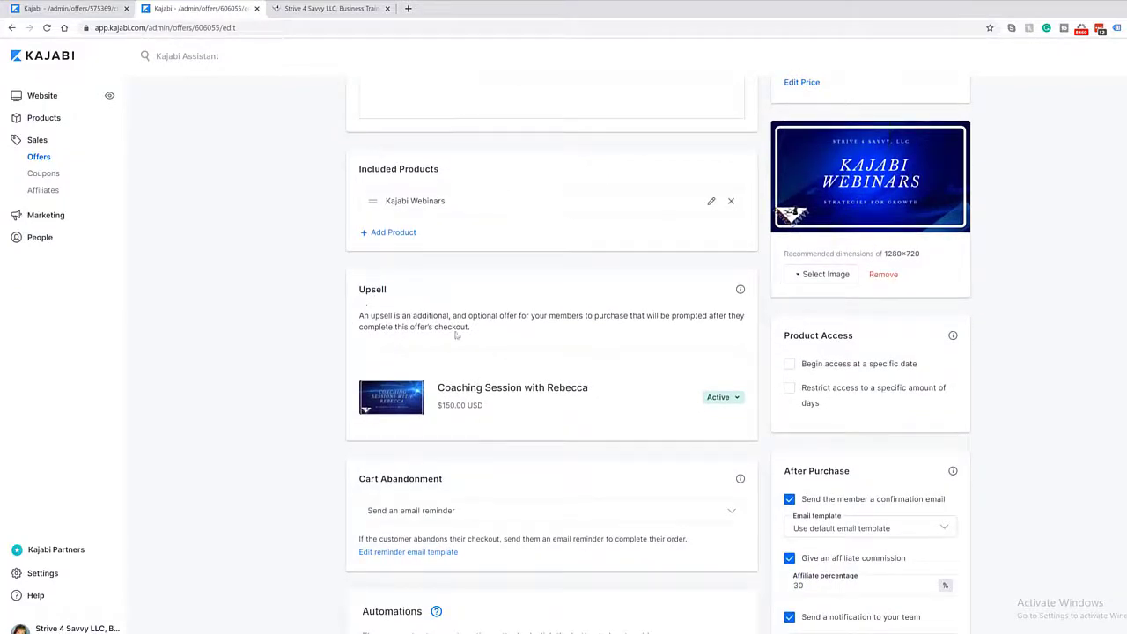
scroll(456, 334, up, 5)
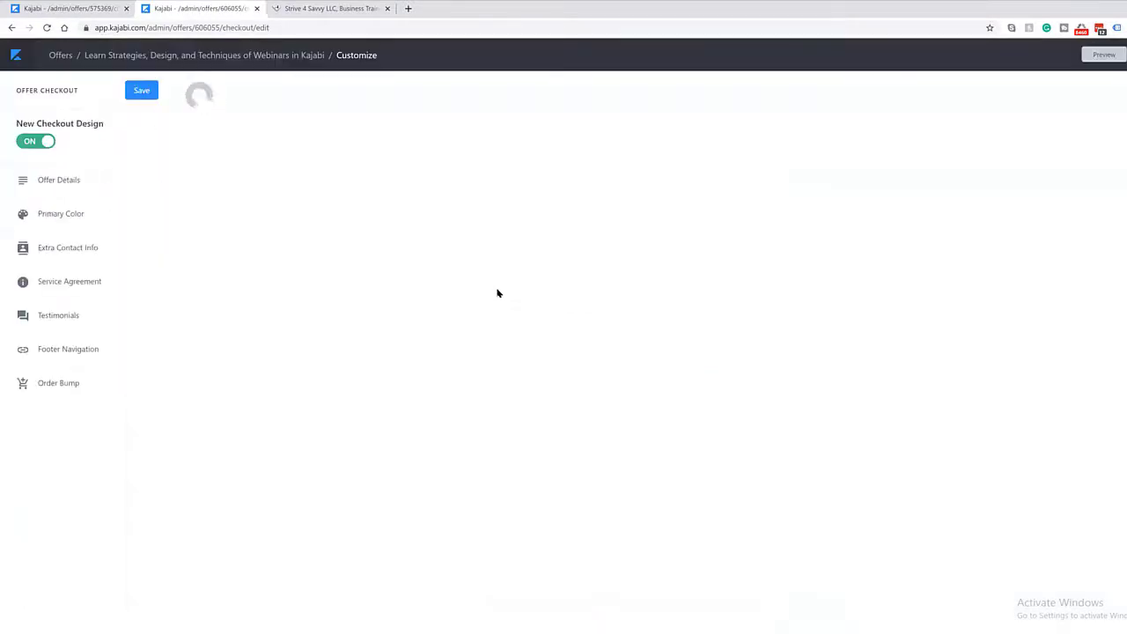
scroll(827, 440, down, 5)
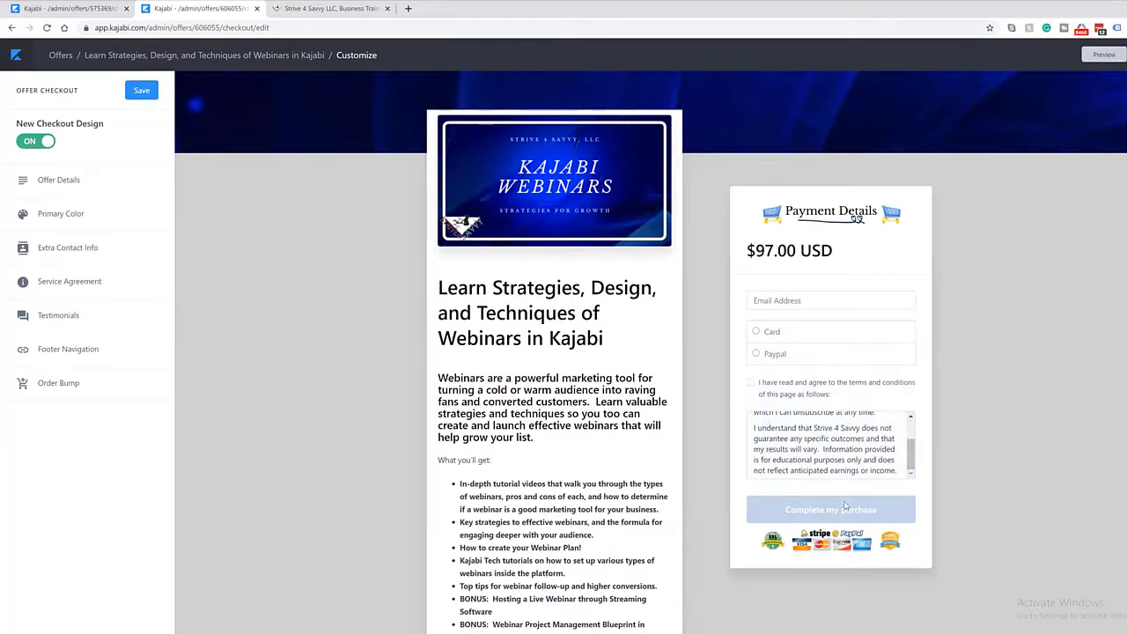
scroll(516, 476, down, 1)
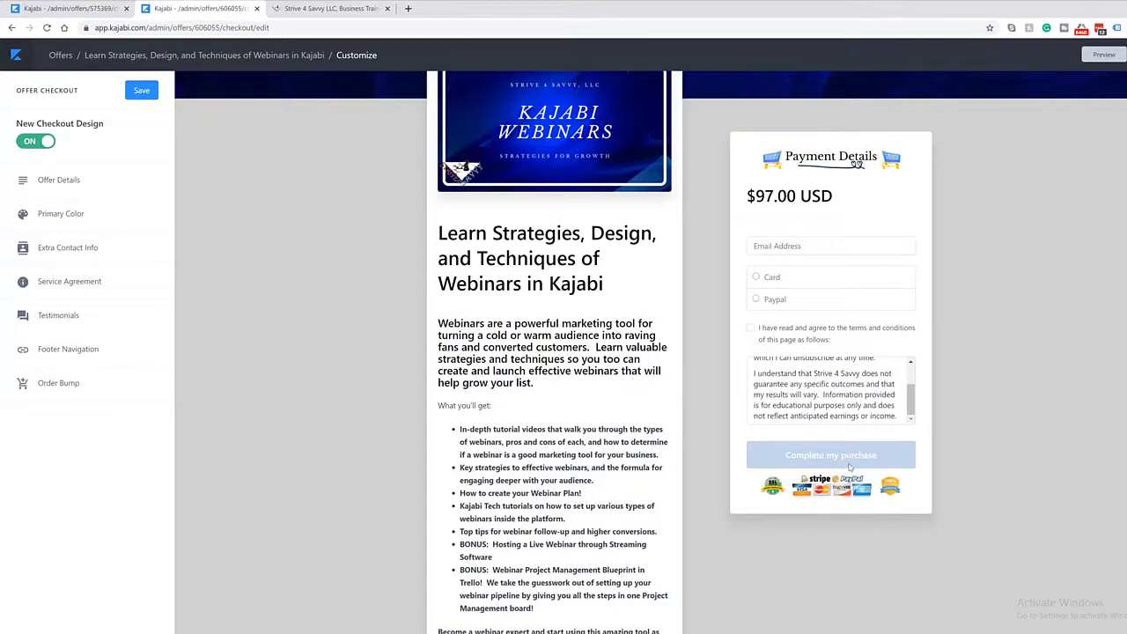
scroll(615, 427, up, 1)
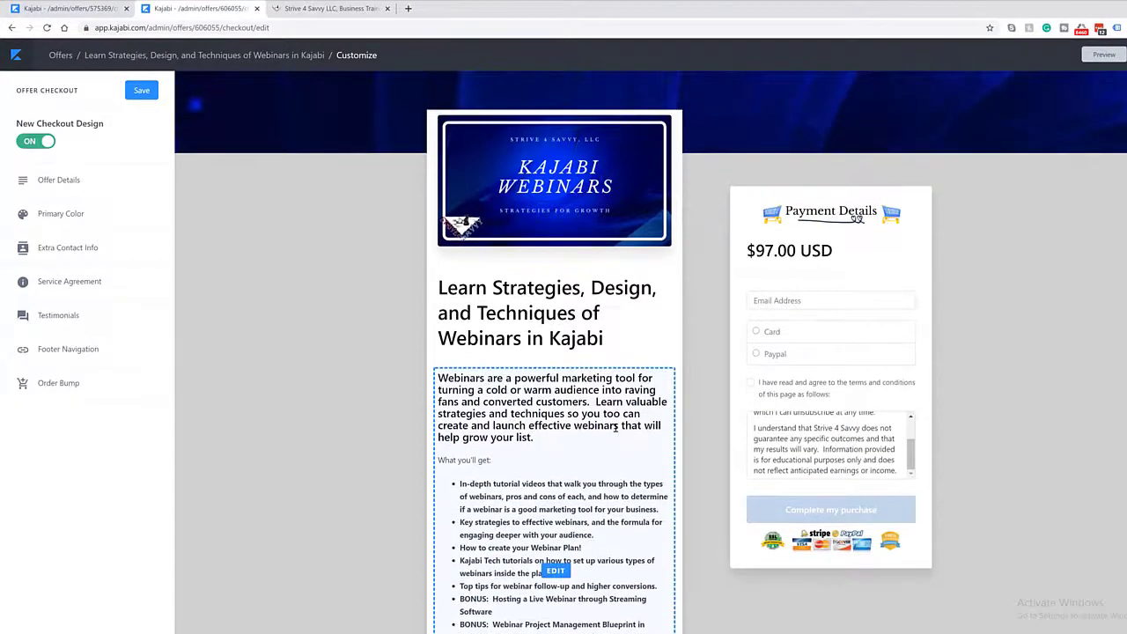
click(216, 55)
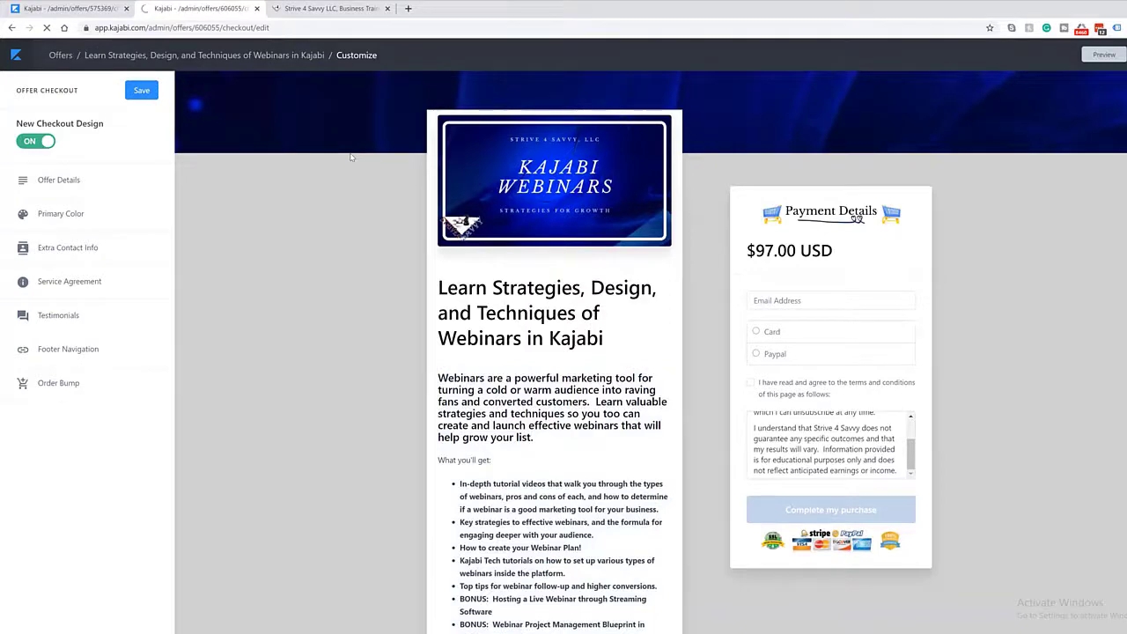
Check the Coaching Session upsell, then return to the webinar offer page's Upsell section
scroll(586, 373, down, 2)
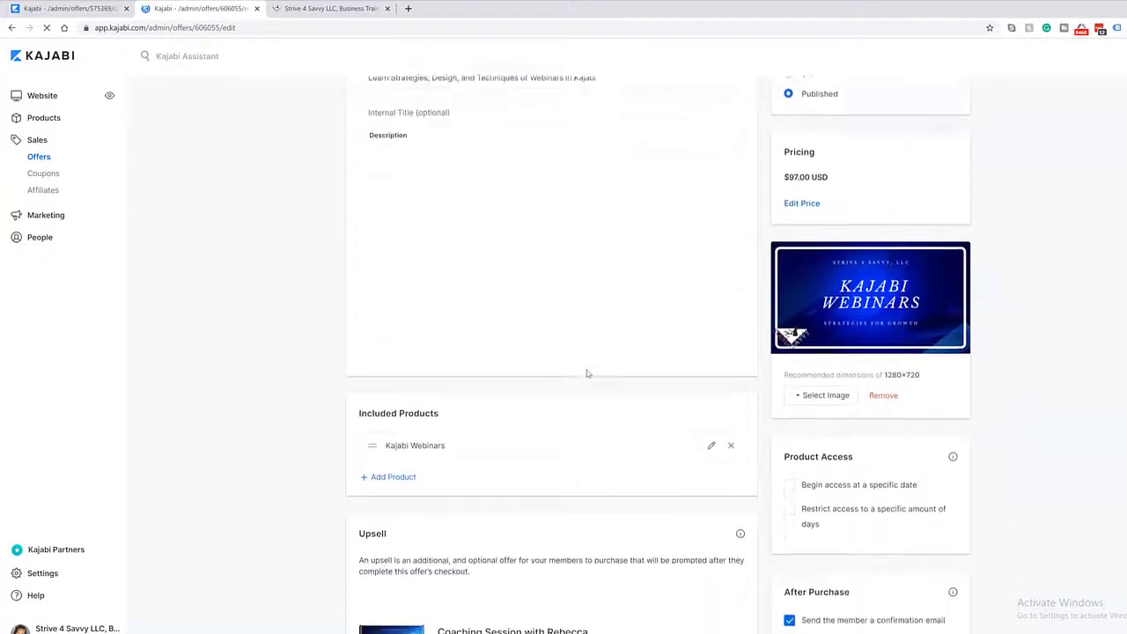
scroll(586, 373, down, 2)
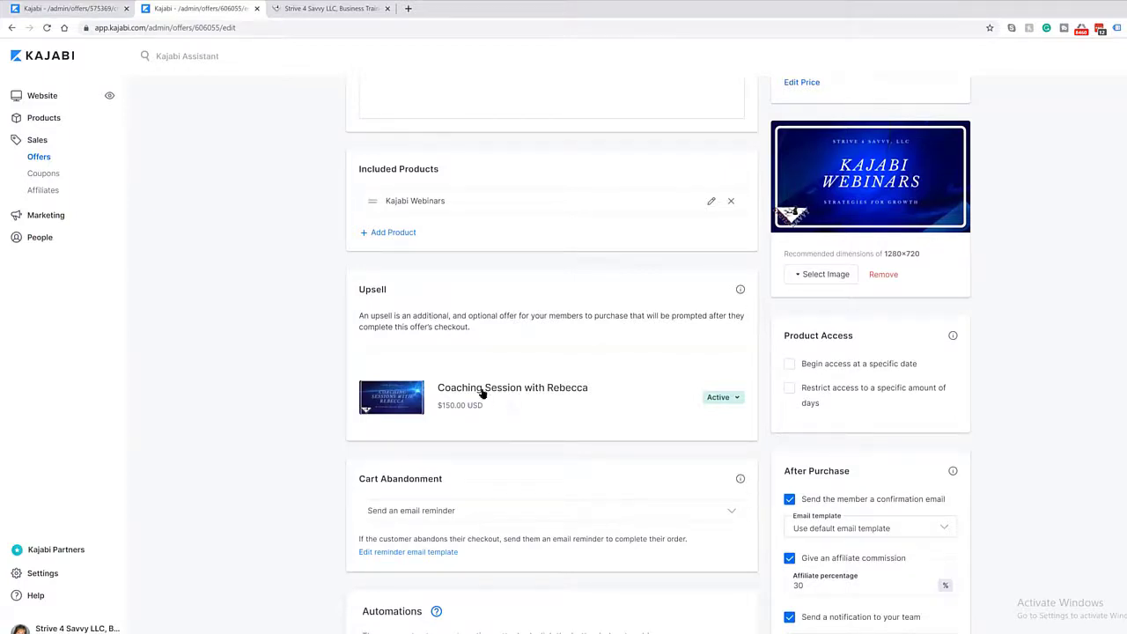
click(479, 396)
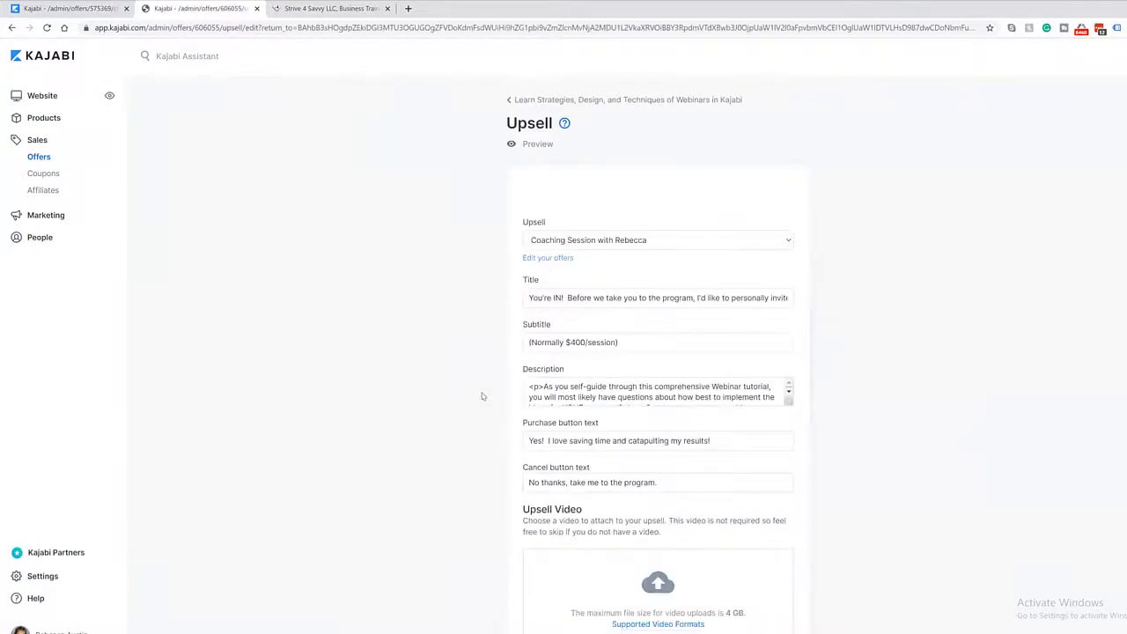
click(535, 99)
scroll(528, 334, down, 2)
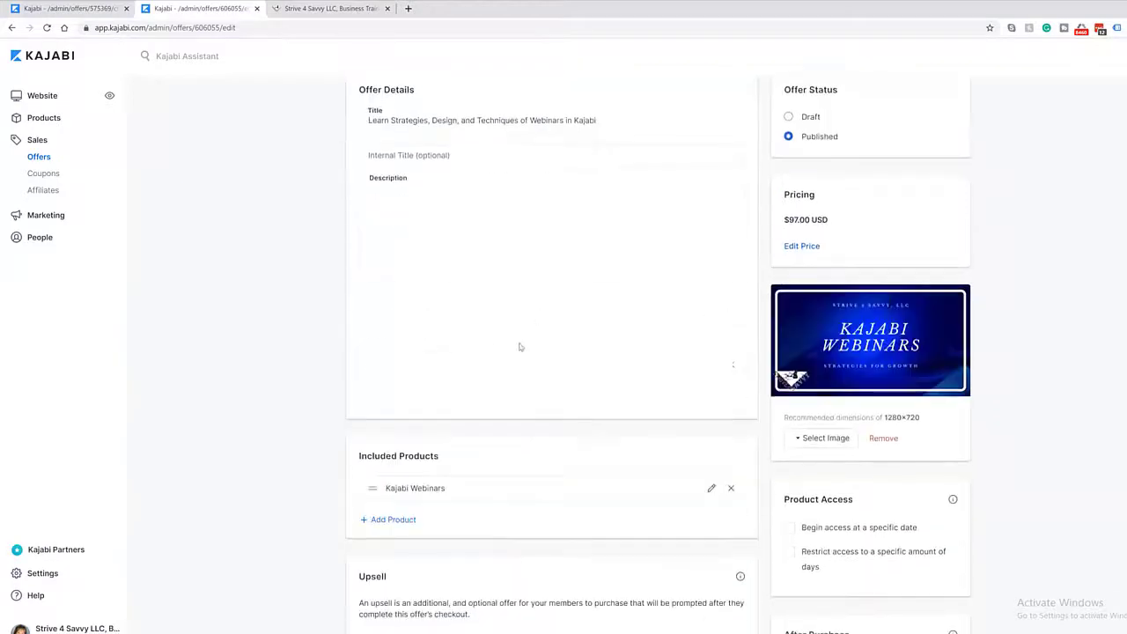
scroll(519, 347, down, 4)
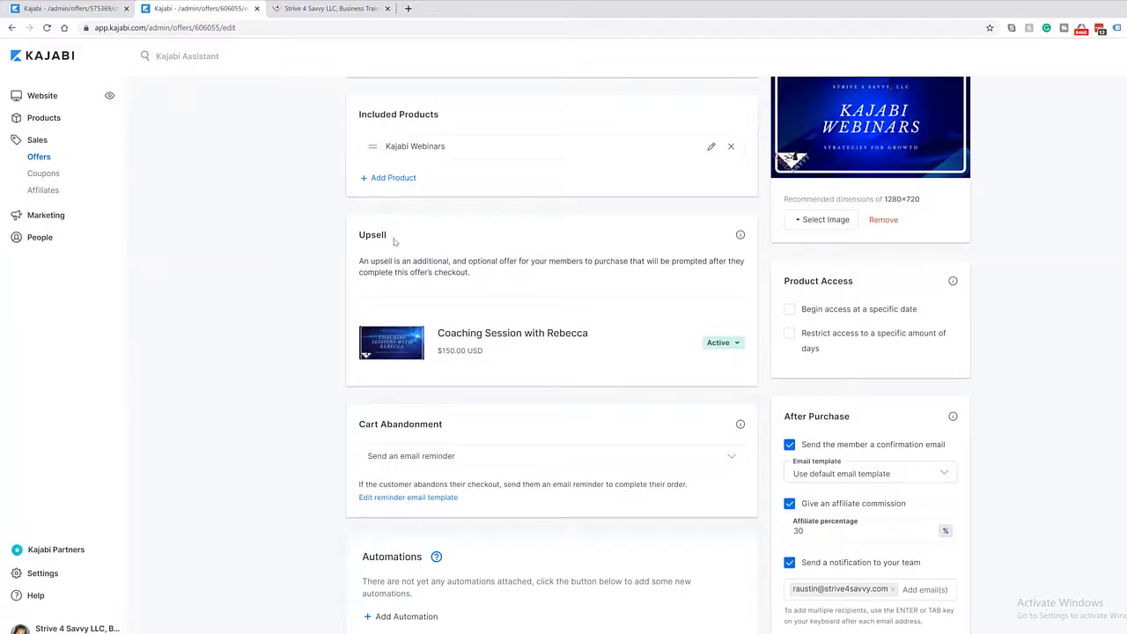
Leave the Take Charge Summit checkout customizer for the Take Charge Summit with Bonuses offer page
click(68, 8)
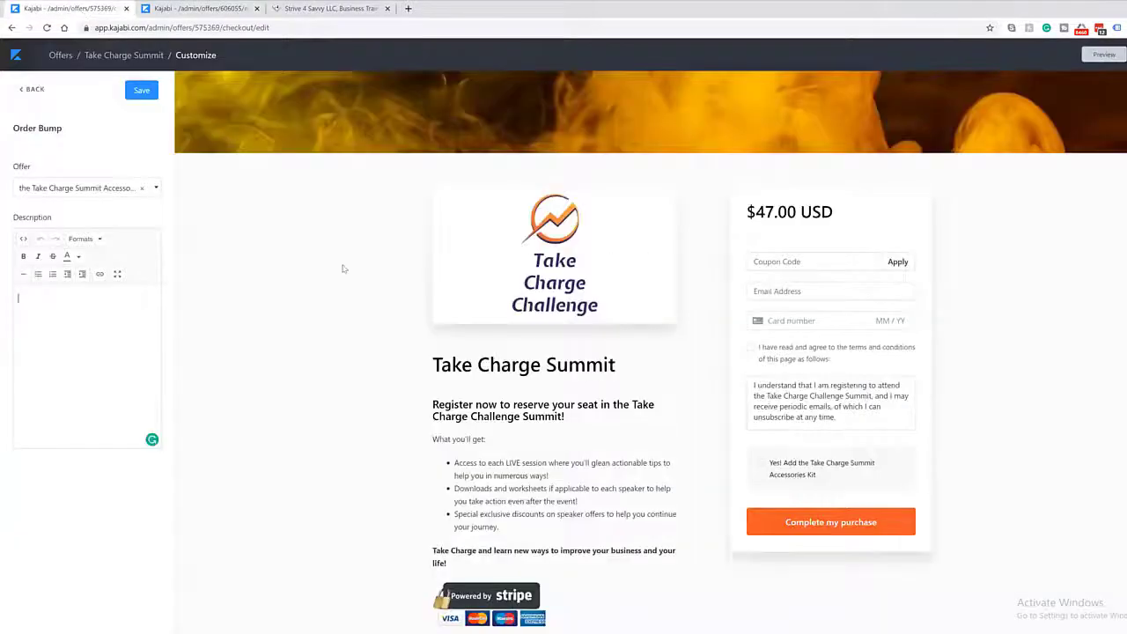
click(109, 55)
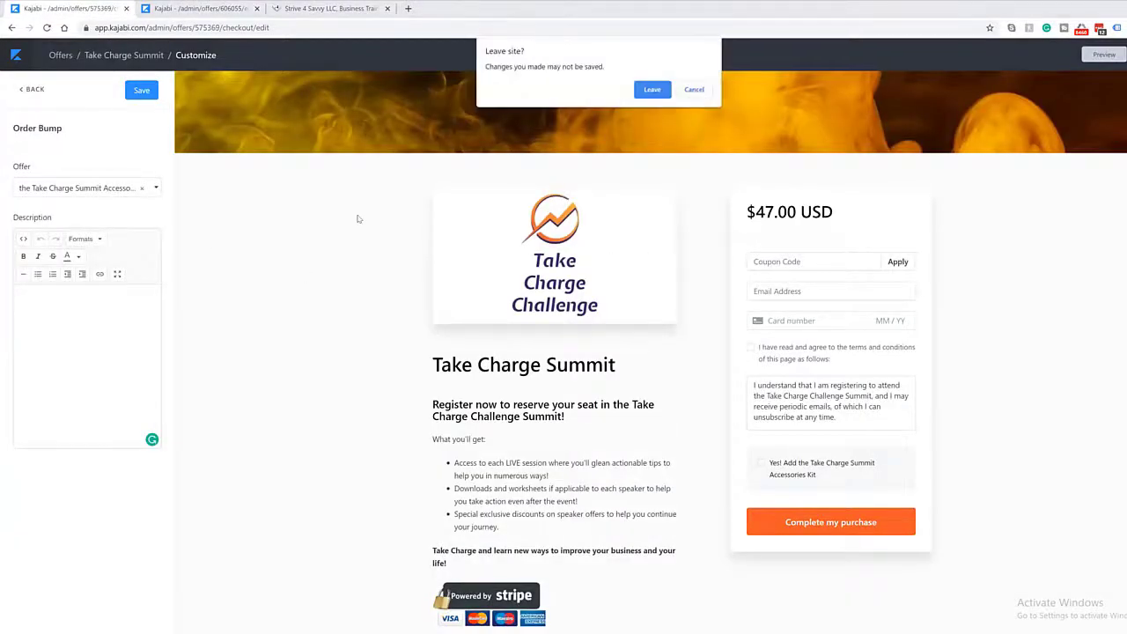
click(650, 90)
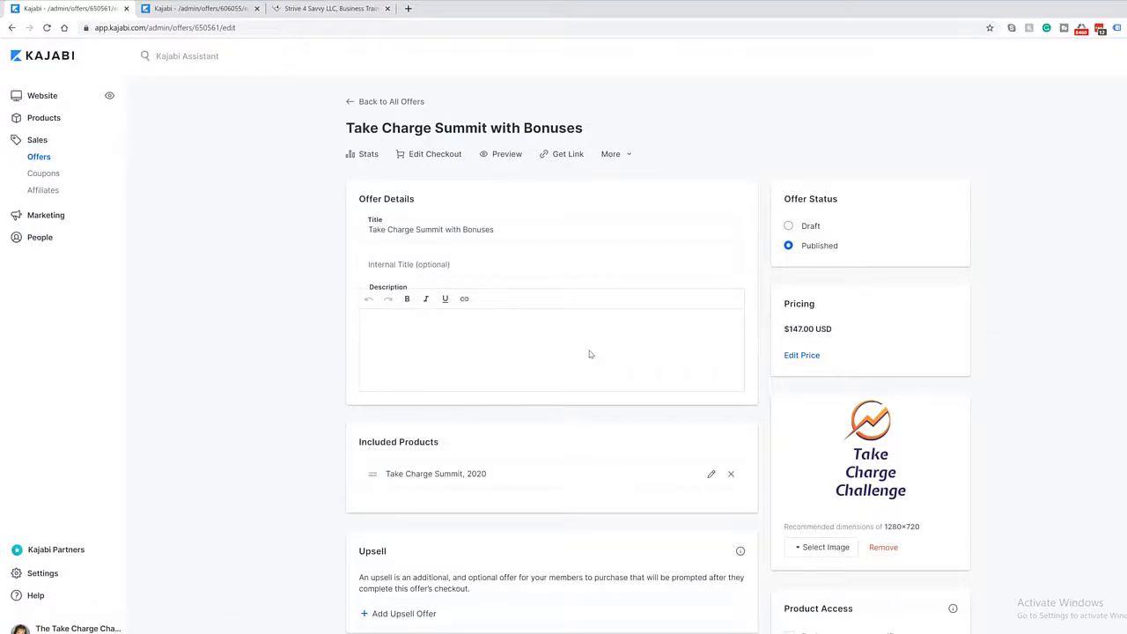
scroll(590, 354, down, 3)
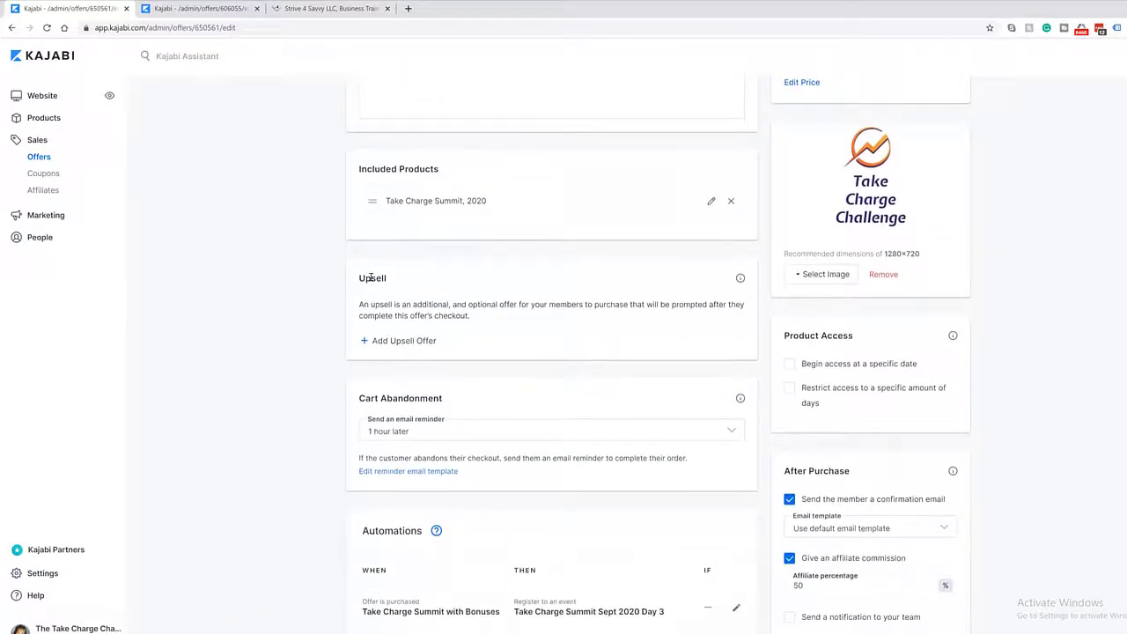
Begin adding an upsell, list the available upsell offers, then return to the webinar offer
click(407, 341)
click(421, 348)
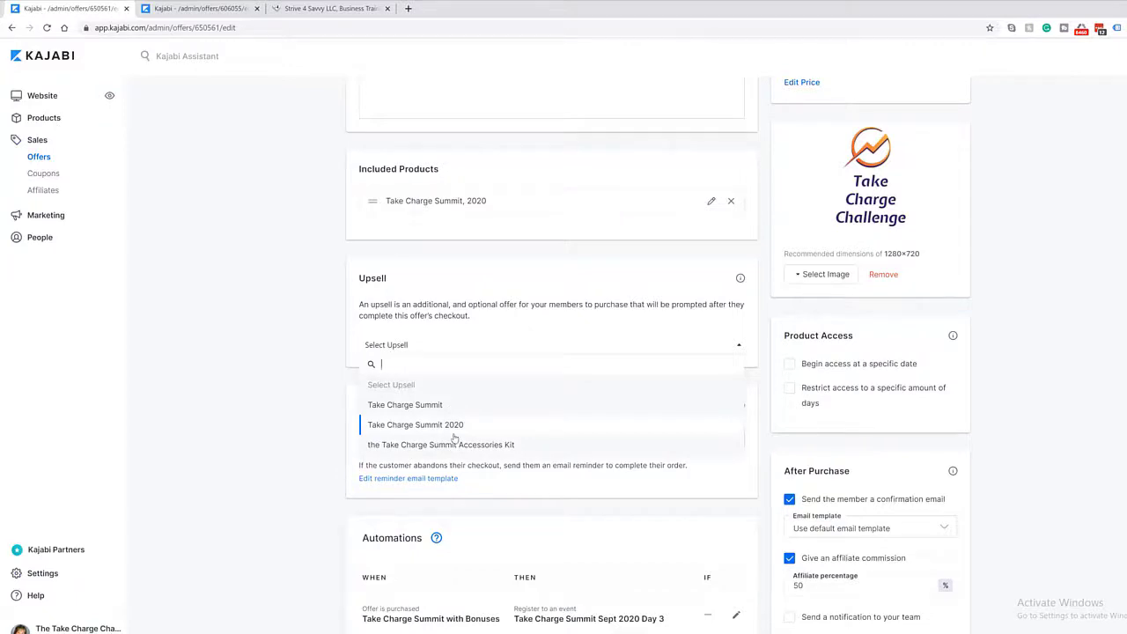
click(212, 15)
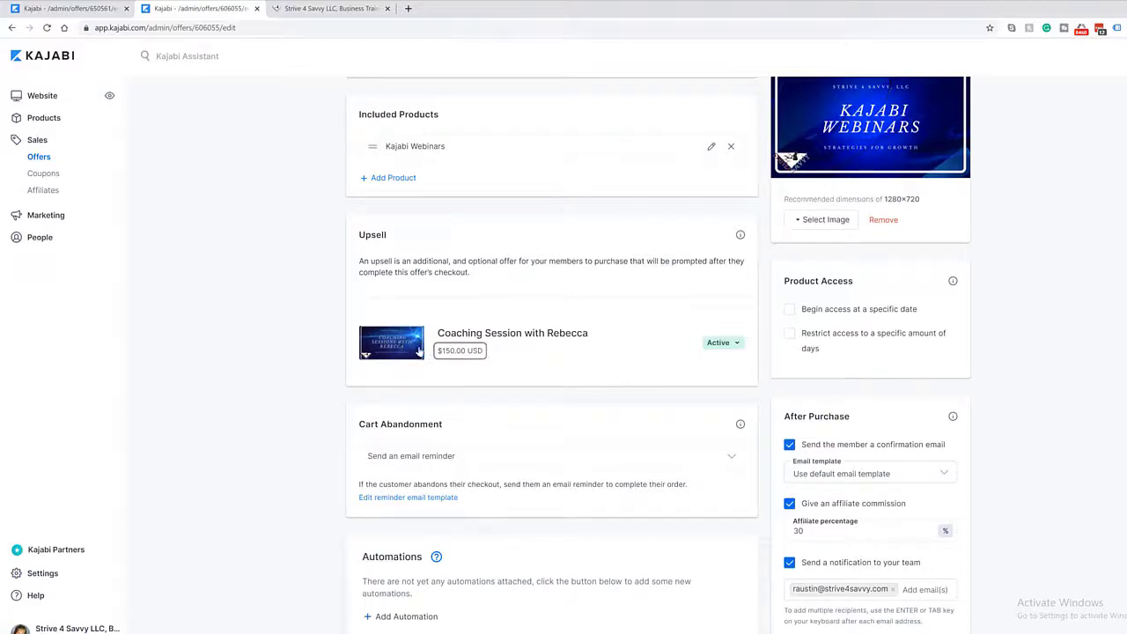
Open the Coaching Session upsell's settings, subtitled '(Normally $400/session)'
click(440, 352)
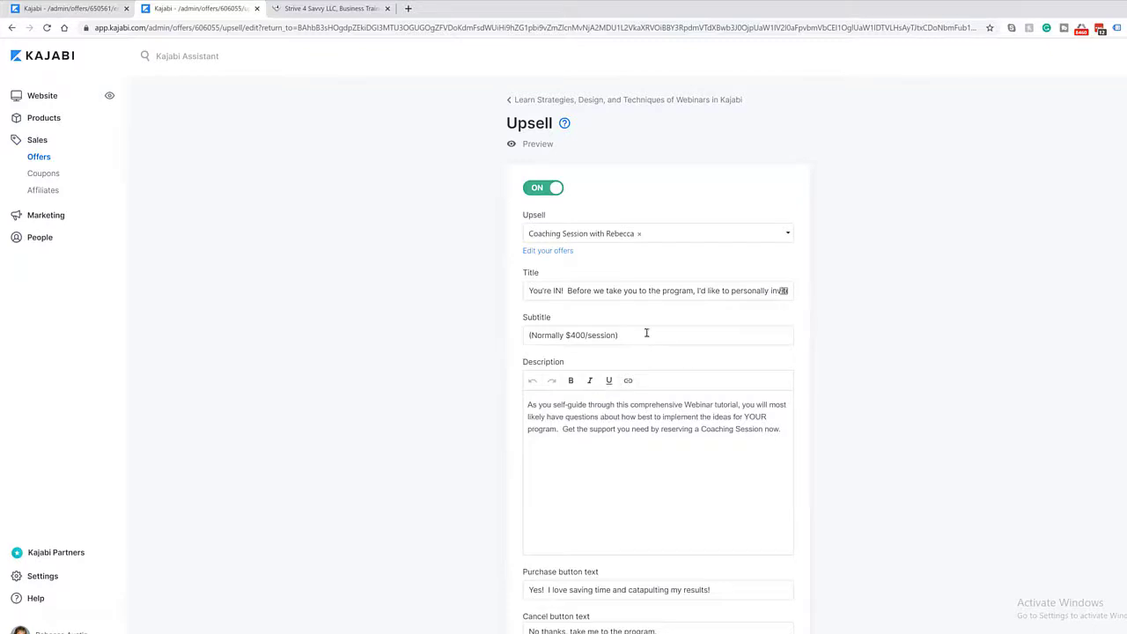
Review the upsell form's texts and edit the Purchase button wording, typing 'I l'
scroll(646, 440, down, 3)
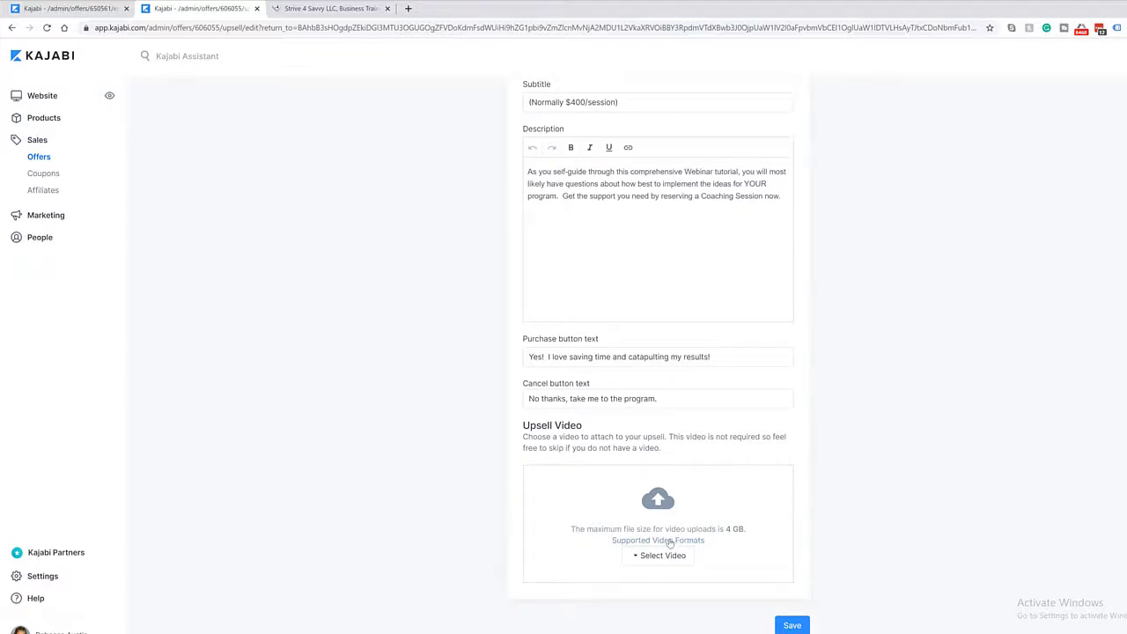
scroll(669, 543, up, 2)
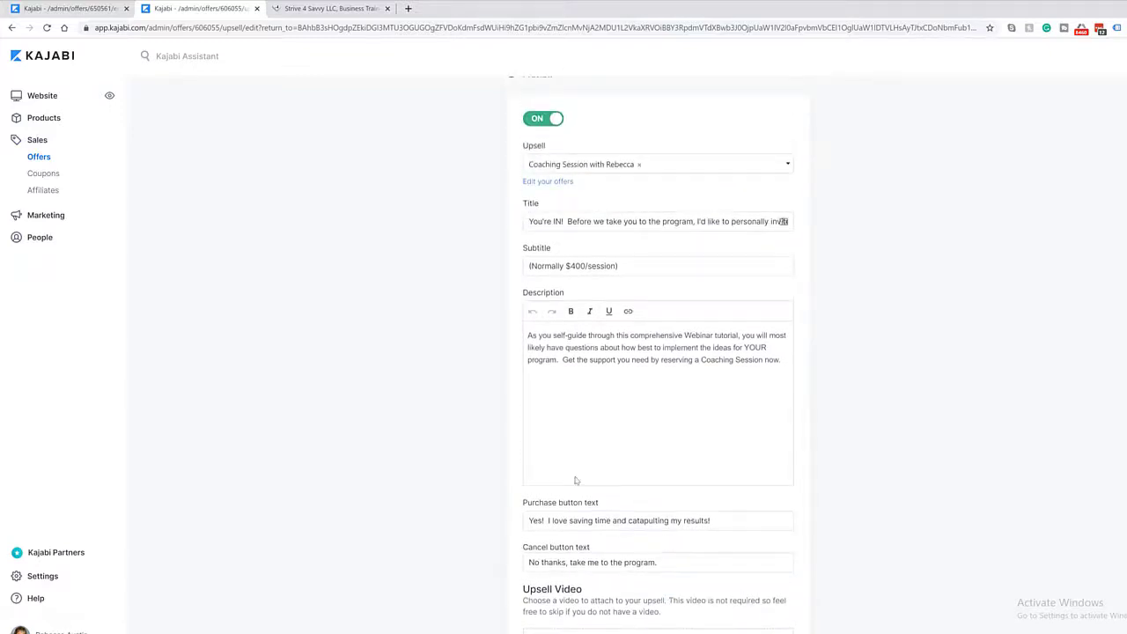
scroll(576, 479, down, 1)
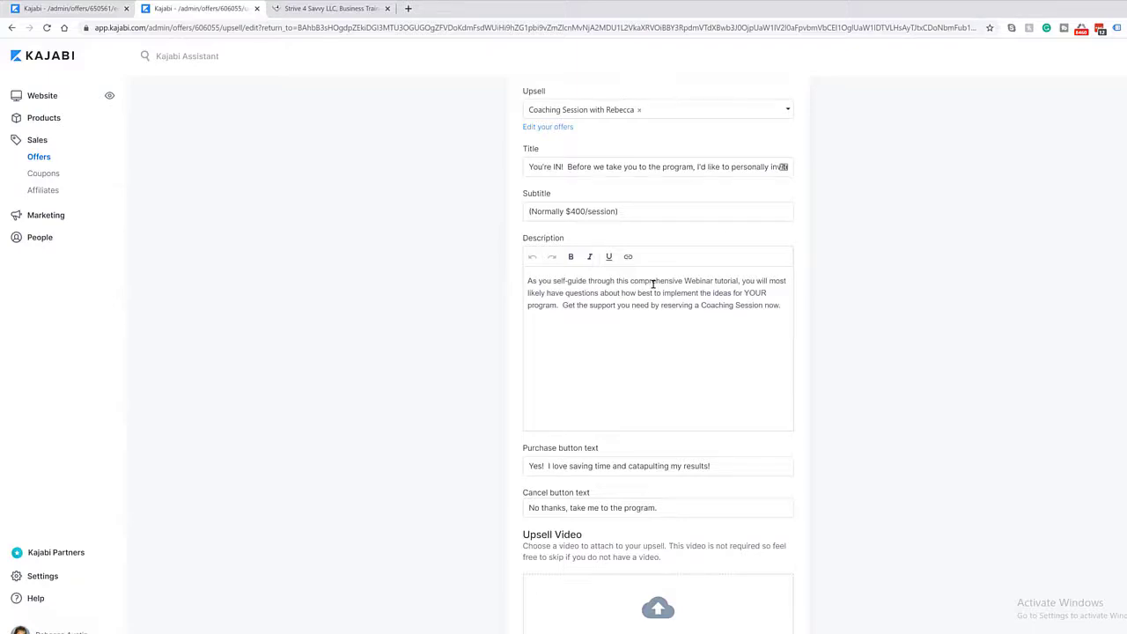
scroll(651, 291, down, 2)
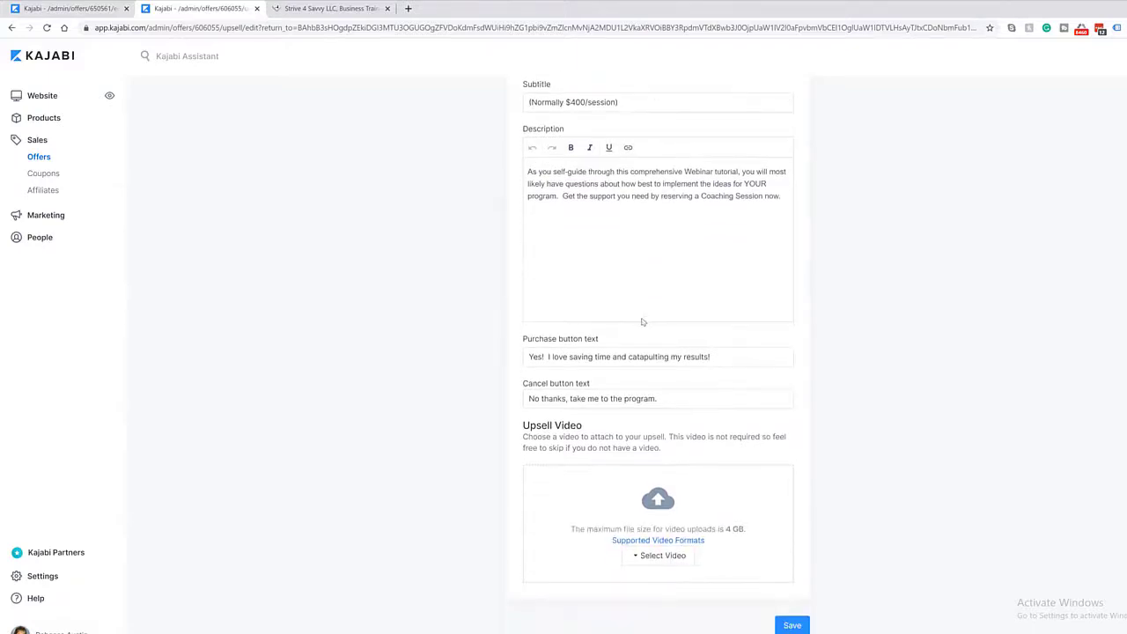
click(552, 360)
key(BackSpace)
text(I l)
scroll(572, 398, up, 3)
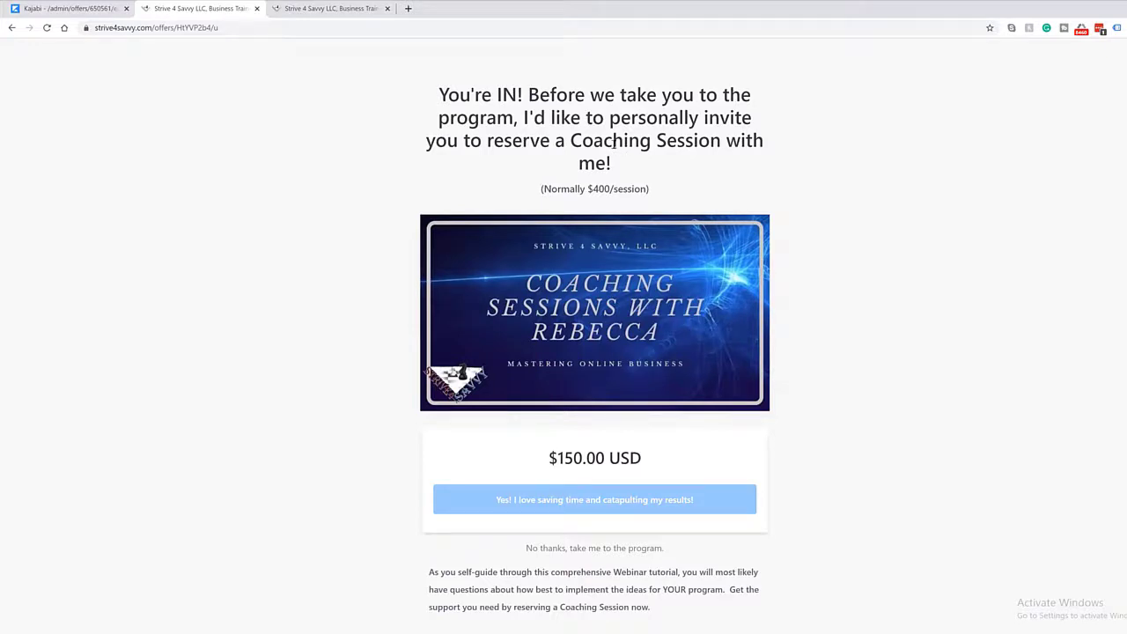
Try the preview's Yes purchase button, then return to the webinar offer's edit page
scroll(629, 159, down, 1)
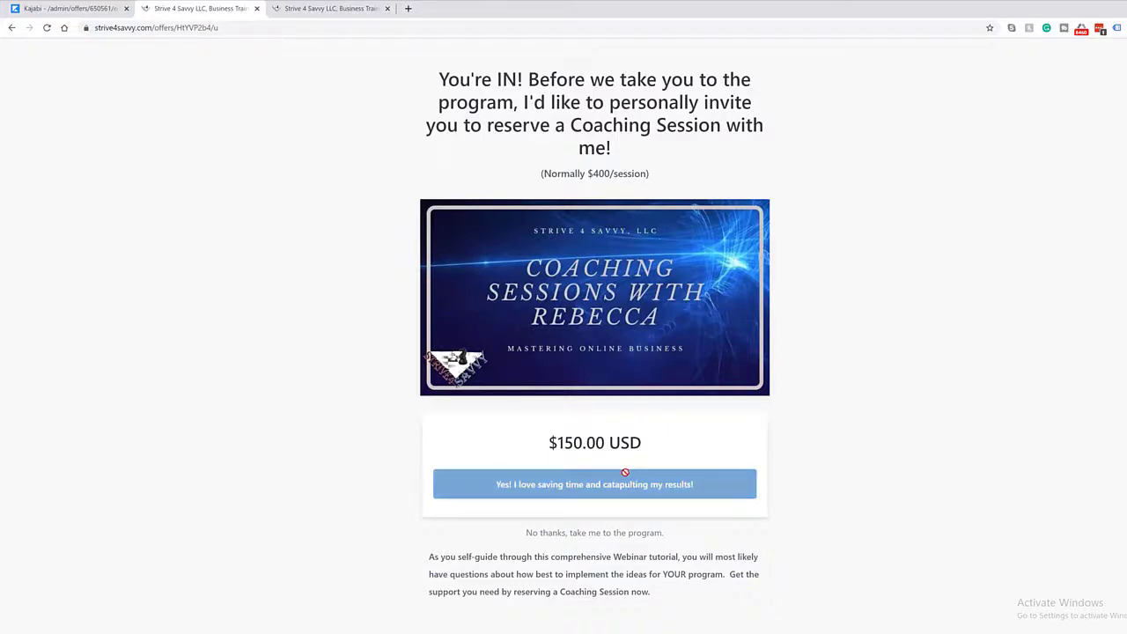
click(572, 489)
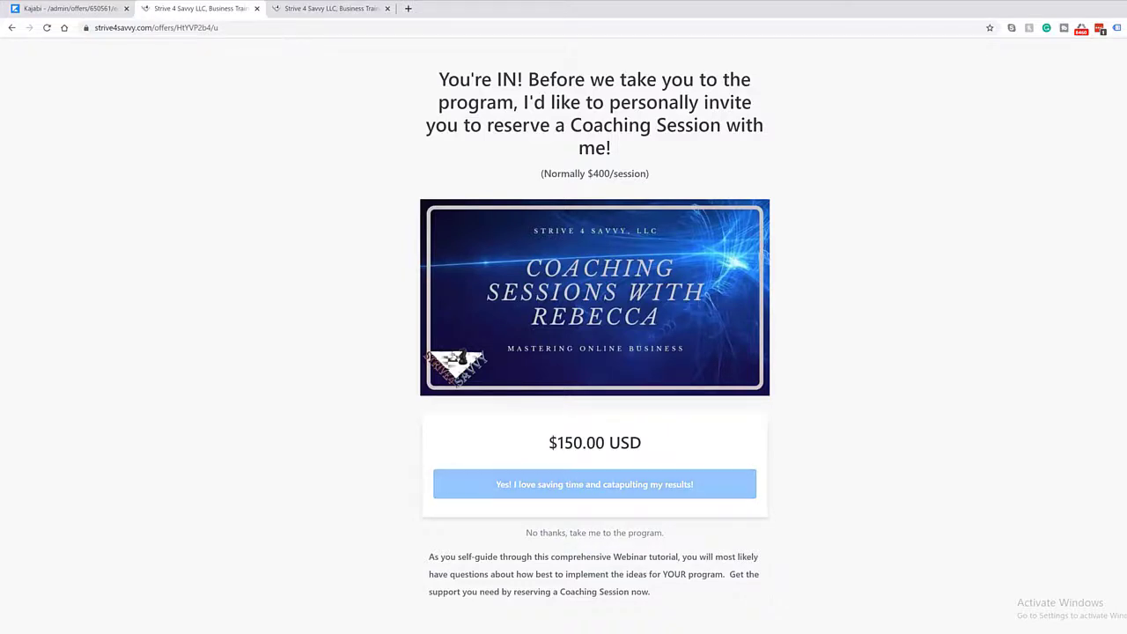
scroll(673, 607, up, 1)
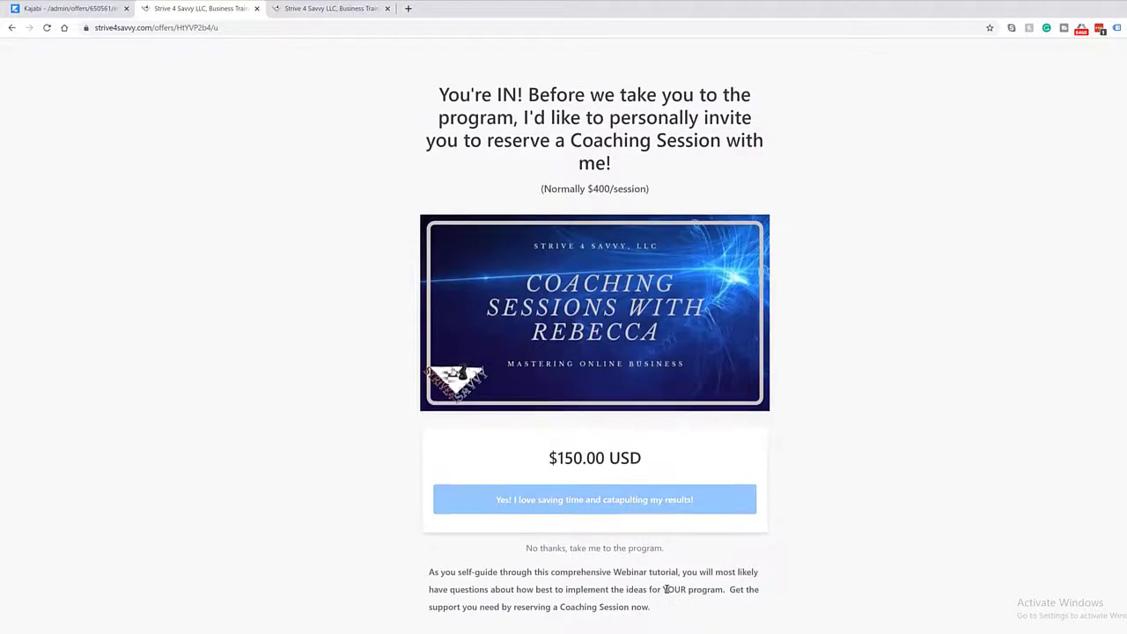
click(12, 27)
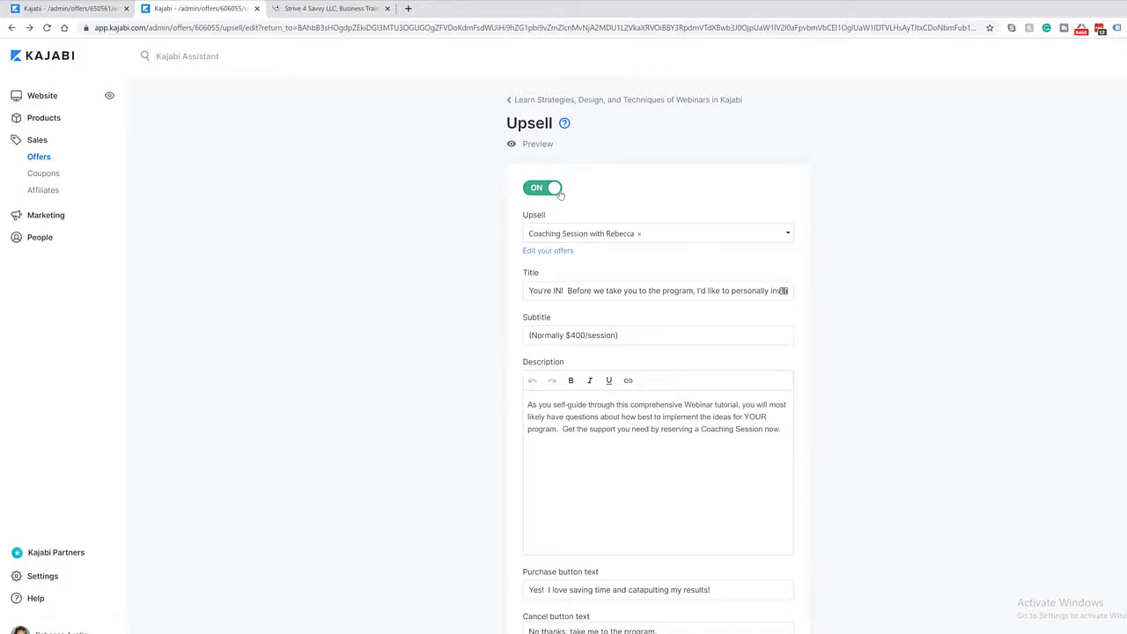
click(579, 103)
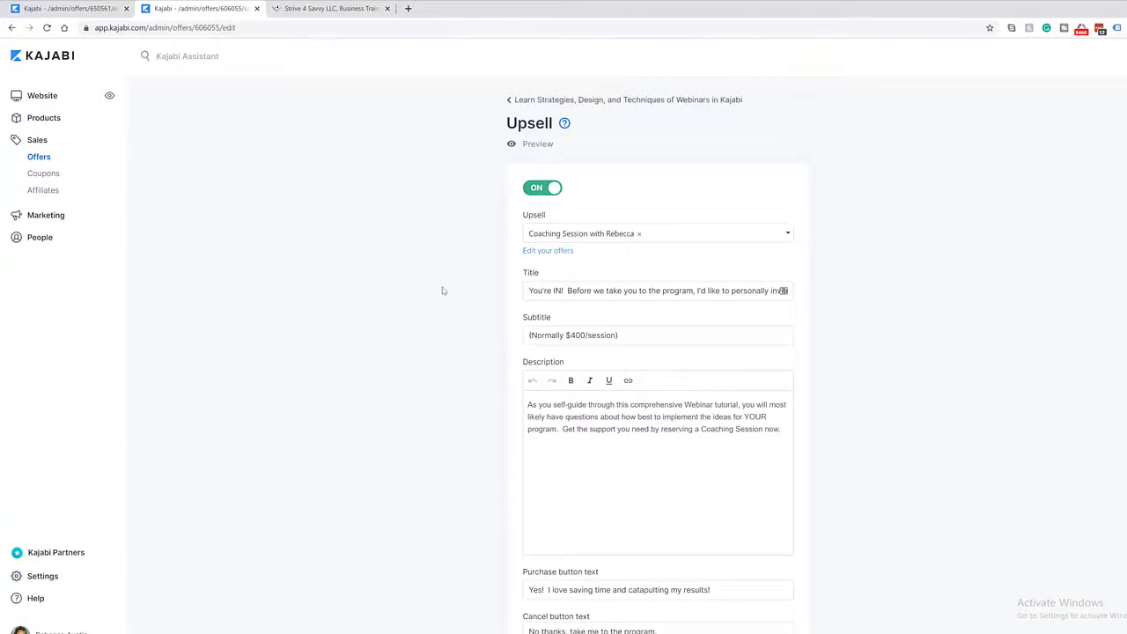